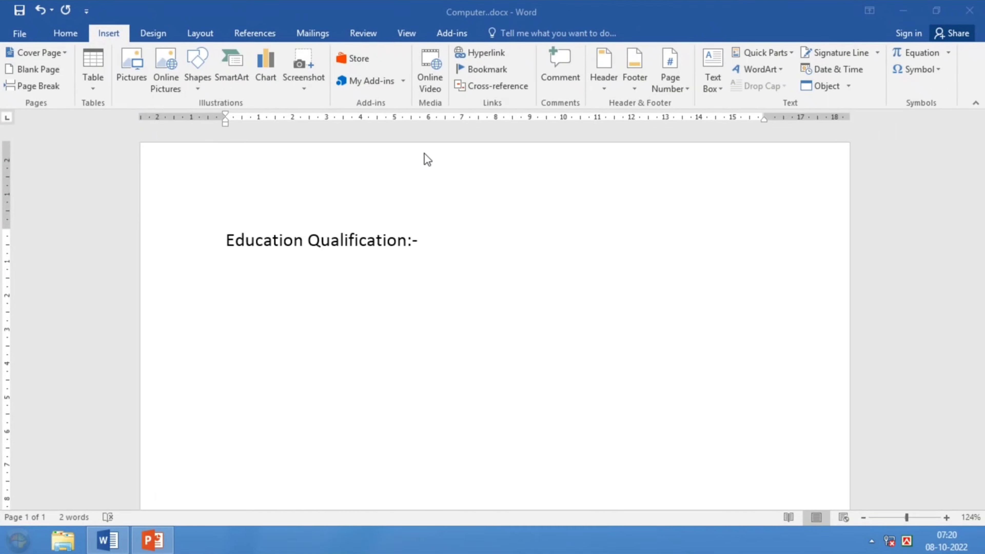
# Insert a table with 3 columns and 3 rows on the line below the Education Qualification heading.
pyautogui.click(235, 268)
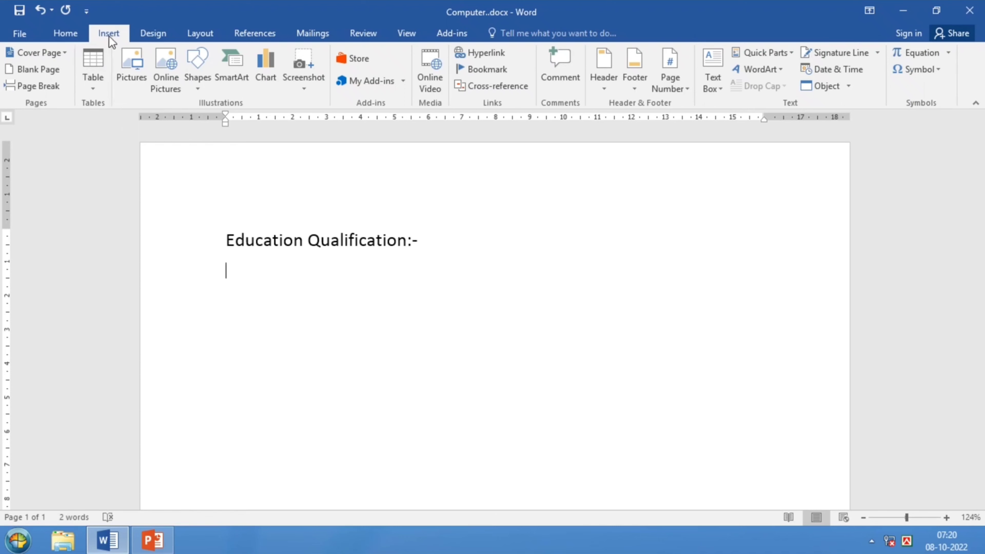
pyautogui.click(94, 88)
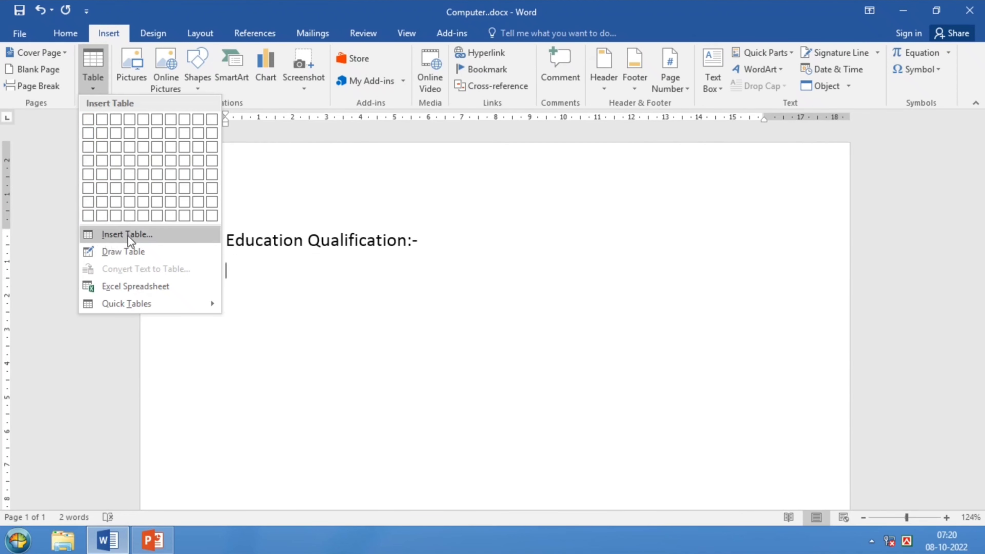
pyautogui.click(137, 234)
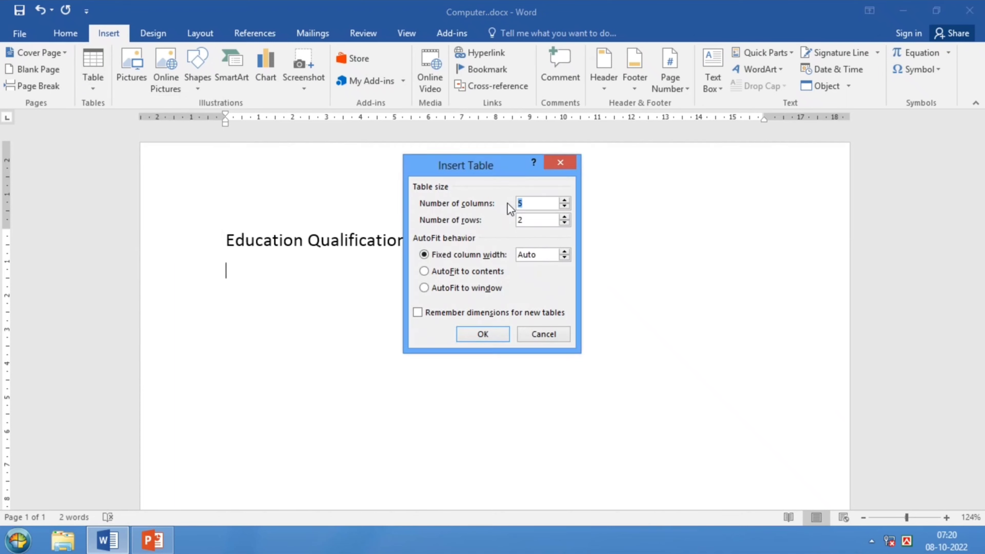
pyautogui.write('3')
pyautogui.moveTo(525, 221); pyautogui.dragTo(489, 224)
pyautogui.write('3')
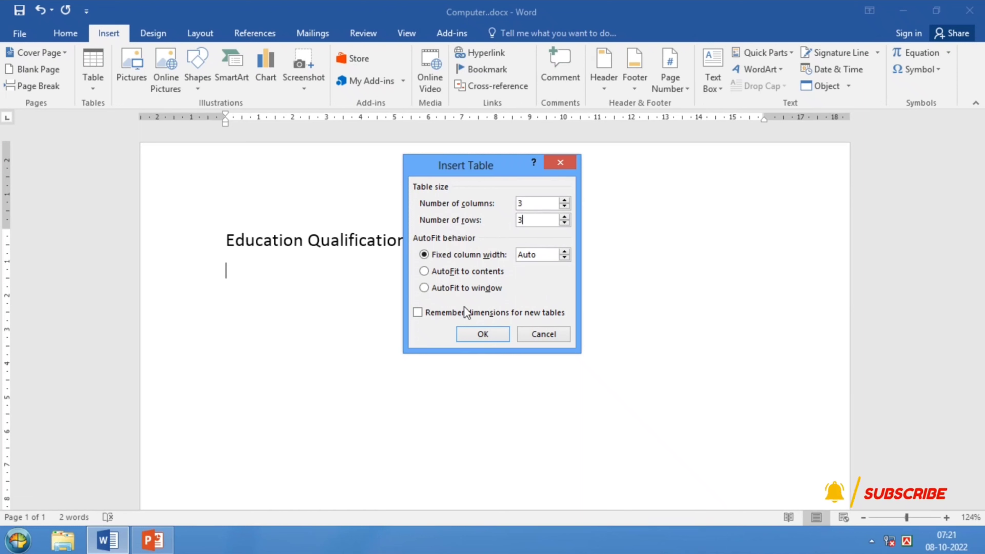
pyautogui.click(483, 334)
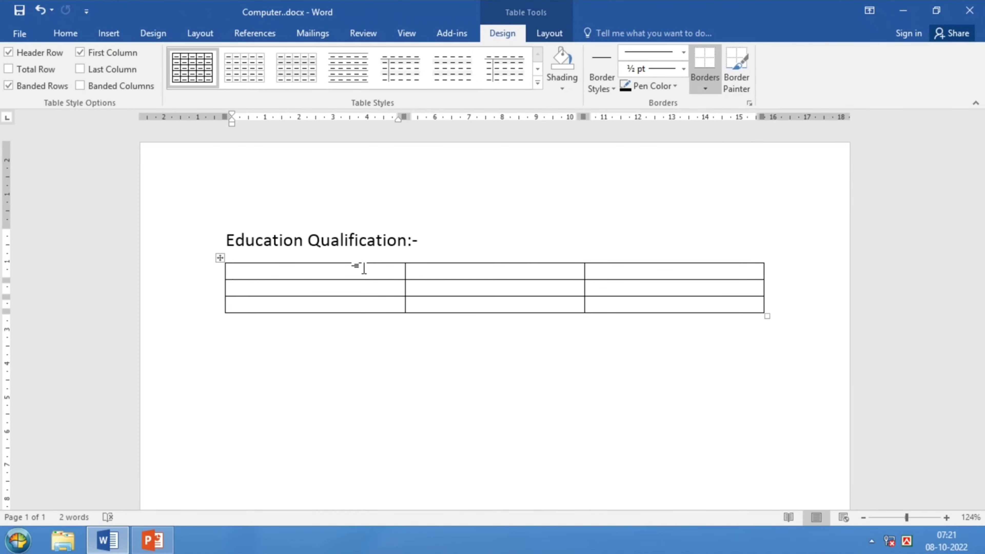
# Enter the column headers Board of Education, Year of Passing and Grade or Division in the table's first row.
pyautogui.write('Board of Educati')
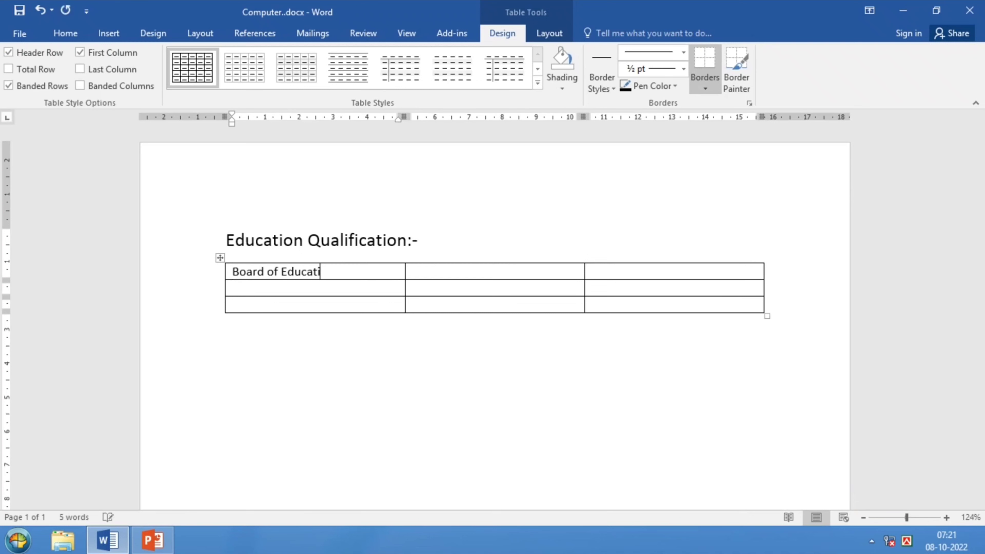
pyautogui.write('on')
pyautogui.press('Tab')
pyautogui.write('Year of Passing')
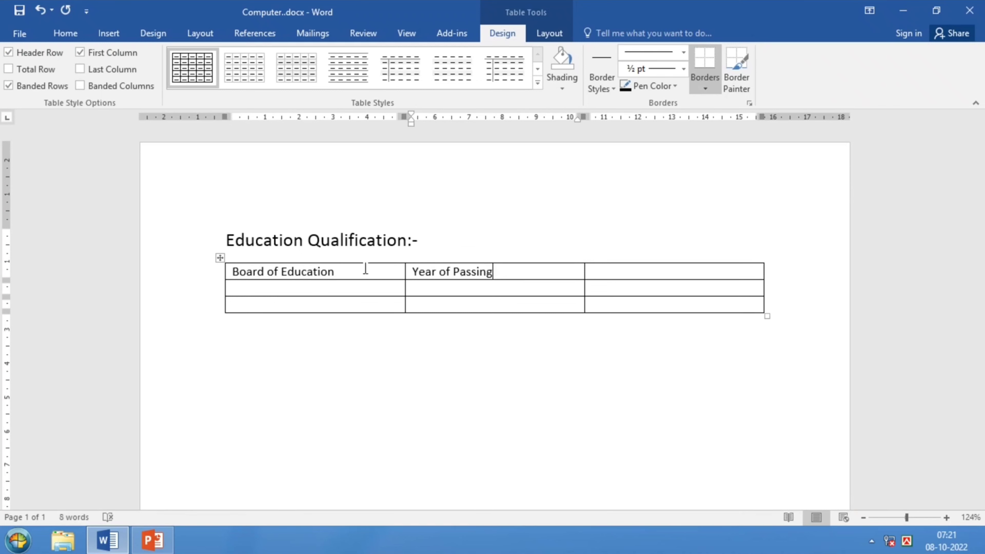
pyautogui.press('Tab')
pyautogui.write('Grade or Division')
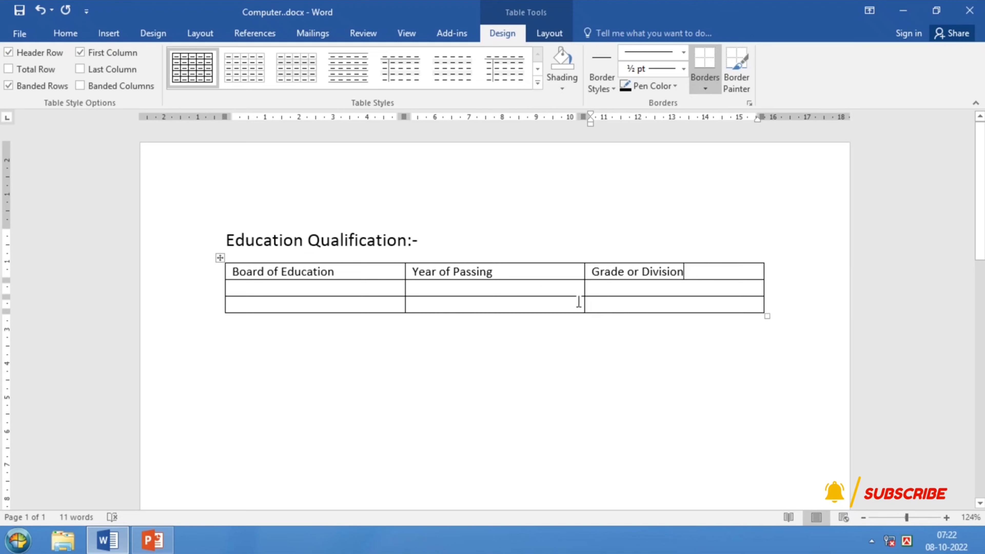
pyautogui.click(220, 257)
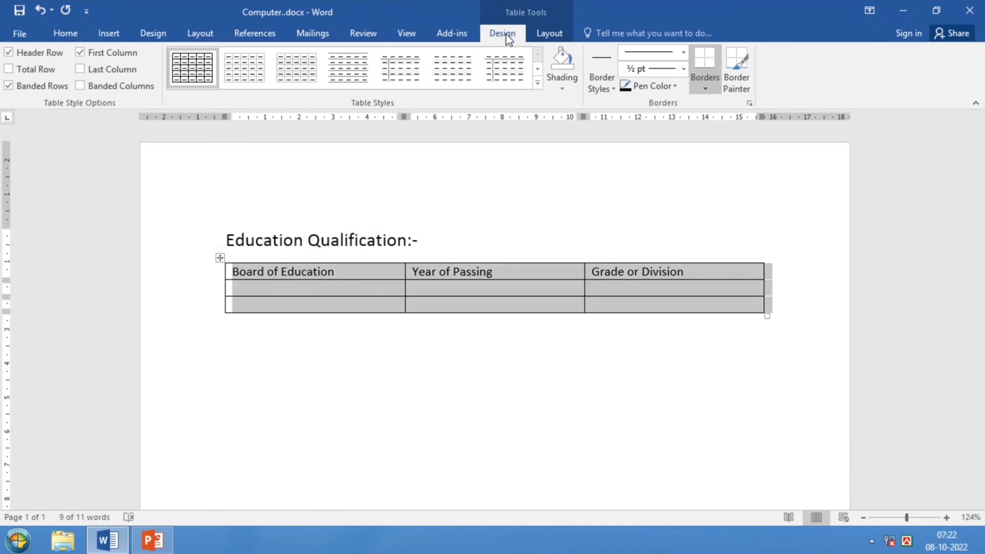
pyautogui.click(538, 81)
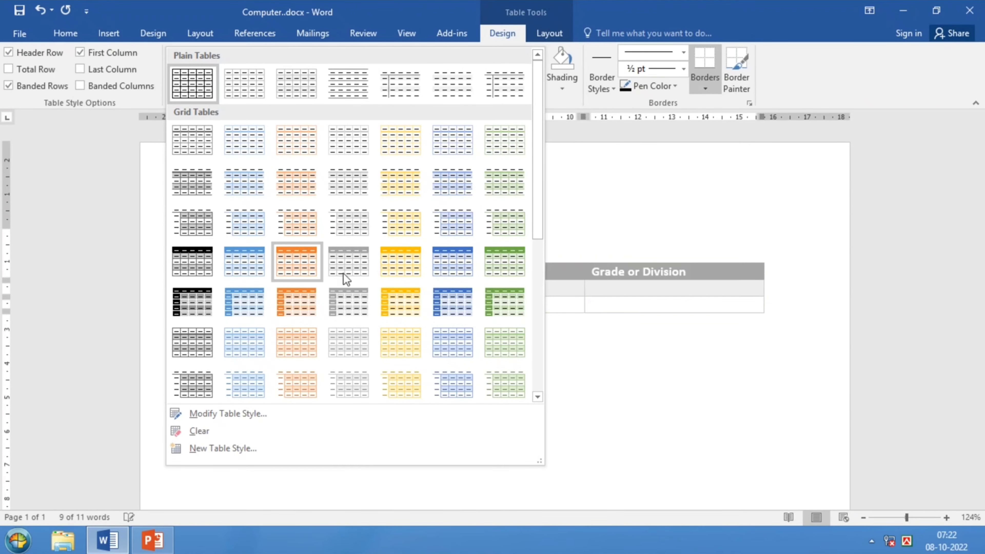
pyautogui.click(644, 228)
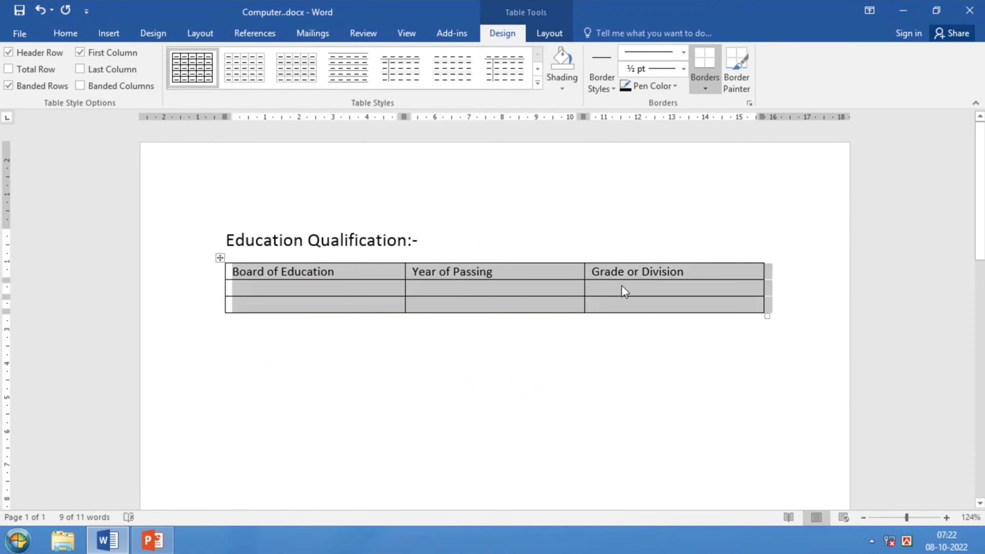
# Center the header row text and fill the first data row with M.P., 2022 and 50%.
pyautogui.click(695, 270)
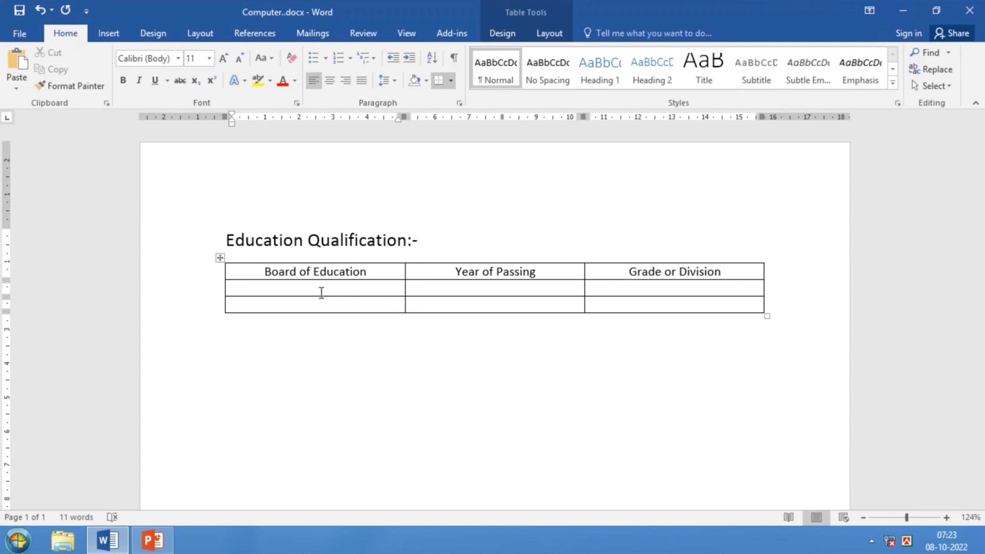
pyautogui.write('M>P')
pyautogui.press('BackSpace')
pyautogui.press('BackSpace')
pyautogui.write('.P.')
pyautogui.press('Tab')
pyautogui.write('2022')
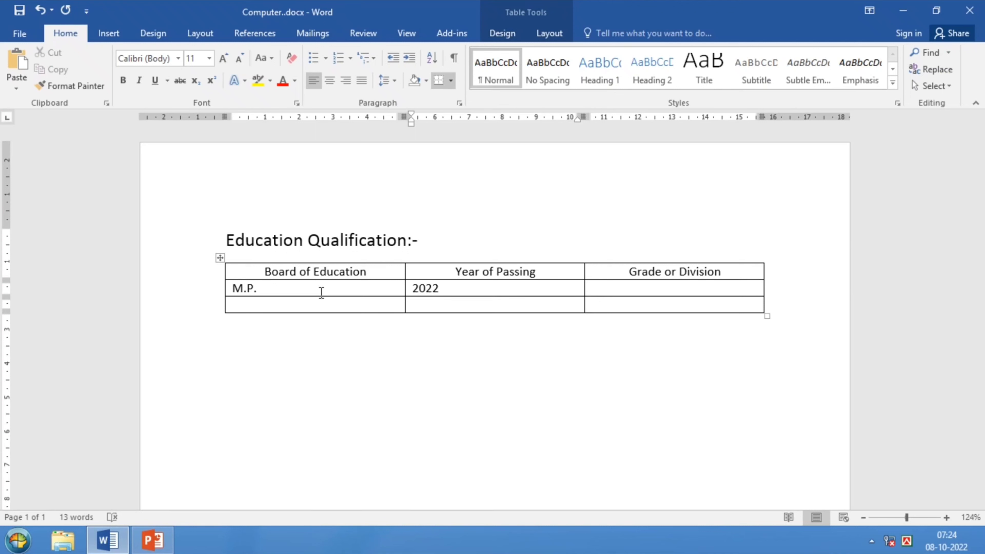
pyautogui.press('Tab')
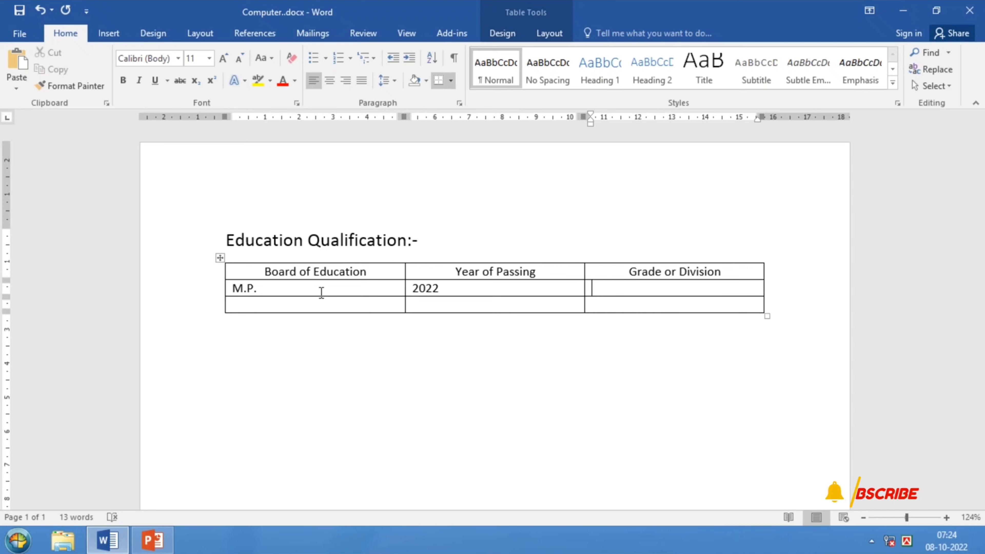
pyautogui.write('50%')
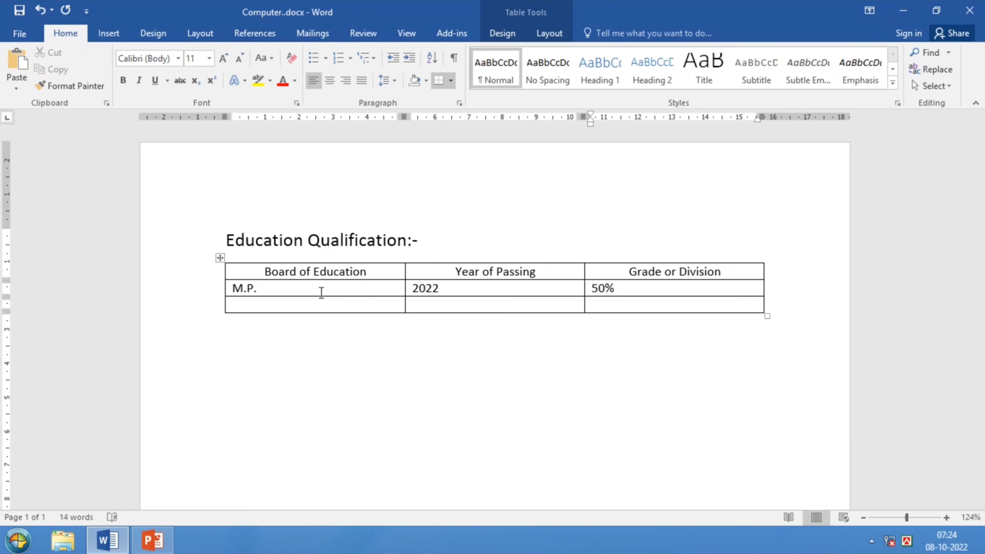
# Change the grade in the M.P. row to B+.
pyautogui.press('BackSpace')
pyautogui.press('BackSpace')
pyautogui.press('BackSpace')
pyautogui.write('B+')
# Fill the second data row with H.S., 2024 and 70%.
pyautogui.press('Tab')
pyautogui.write('H.S.')
pyautogui.press('Tab')
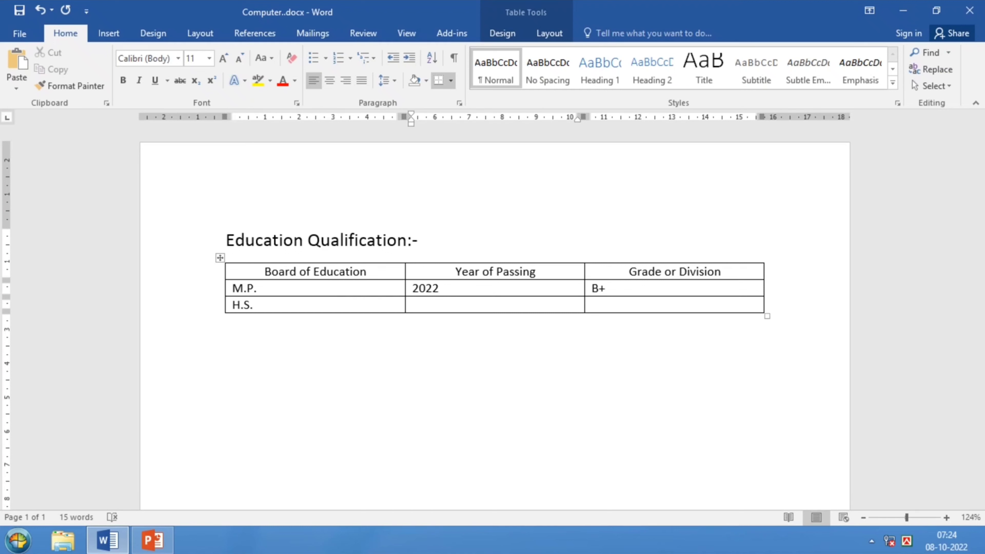
pyautogui.write('2024')
pyautogui.press('Tab')
pyautogui.write('70')
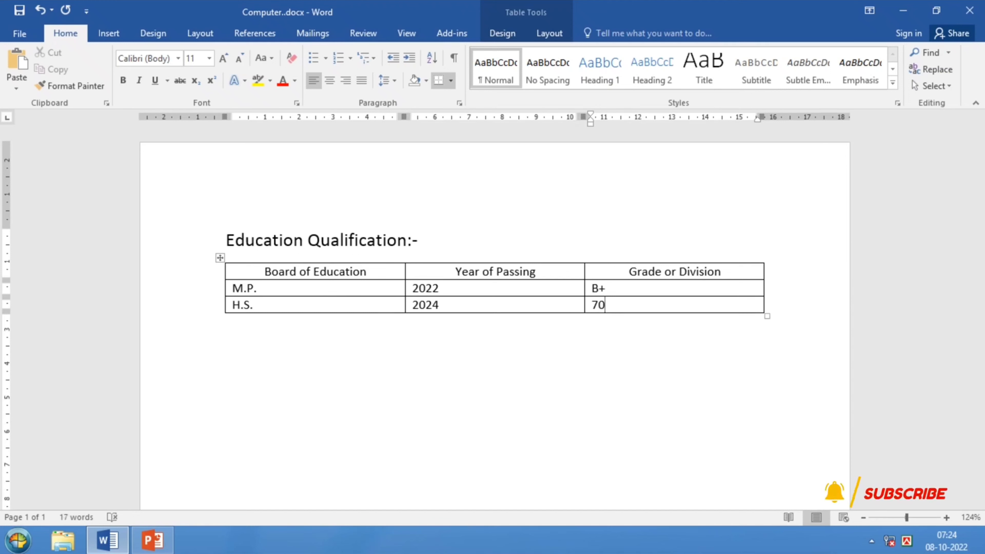
pyautogui.write('%')
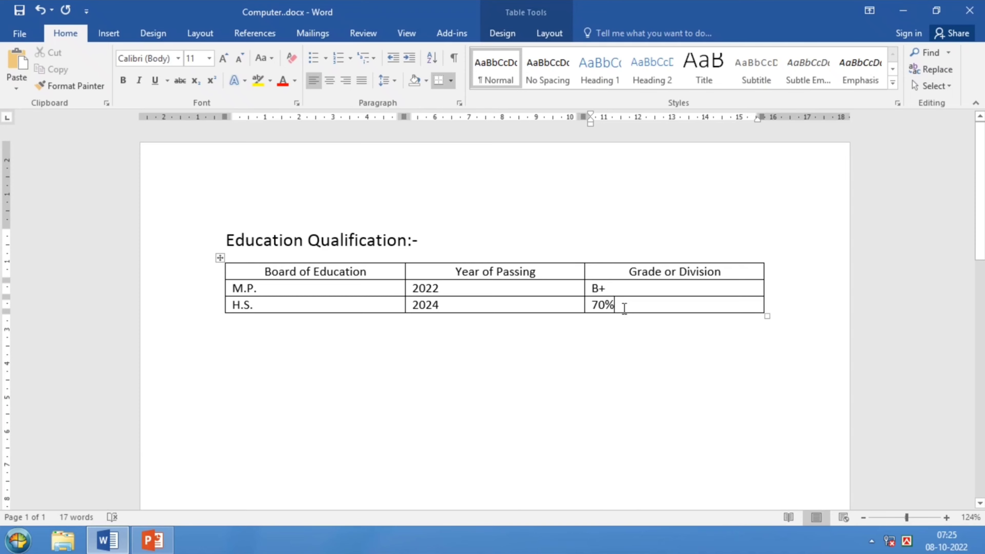
# Add a new row at the end of the table and enter POST.G. as its board of education.
pyautogui.press('Tab')
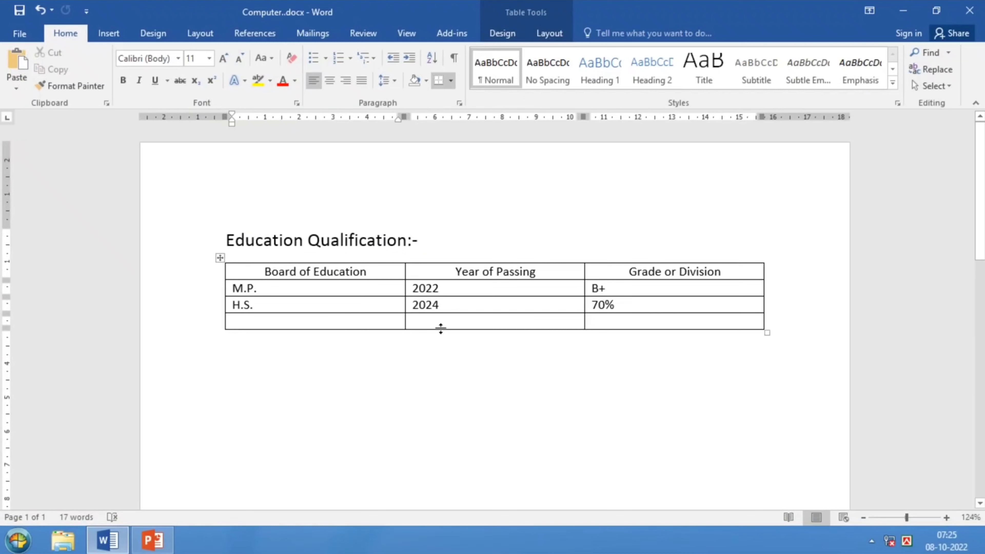
pyautogui.write('POST.')
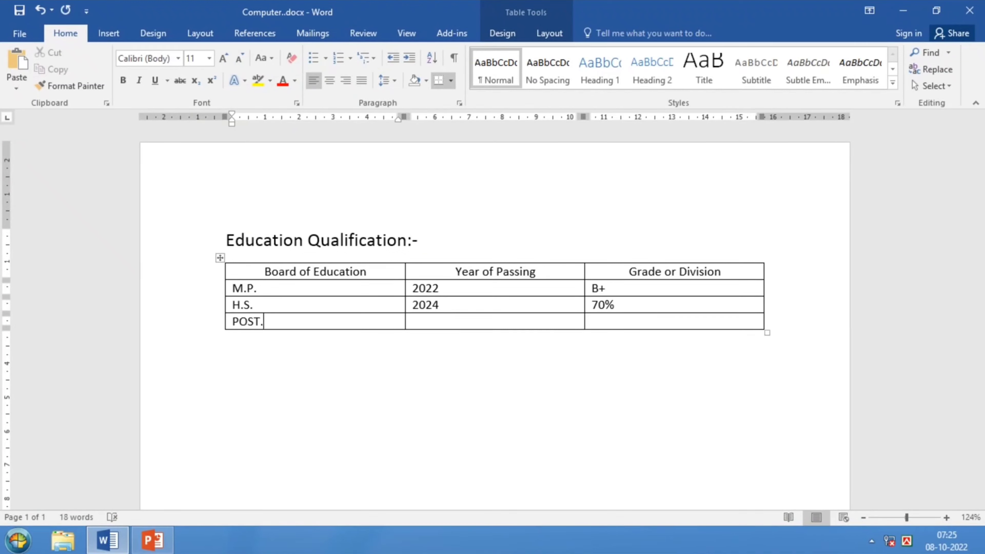
pyautogui.write('G.')
pyautogui.press('Tab')
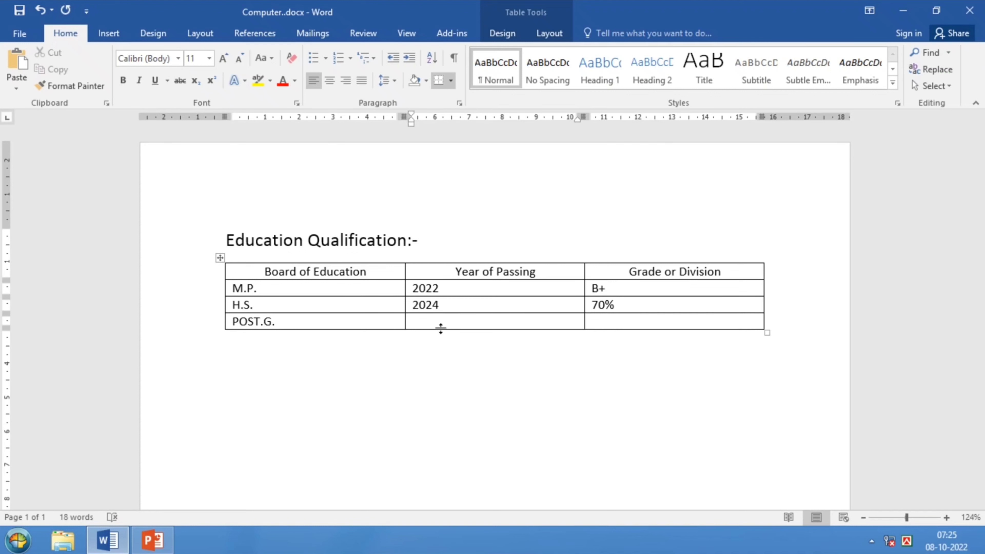